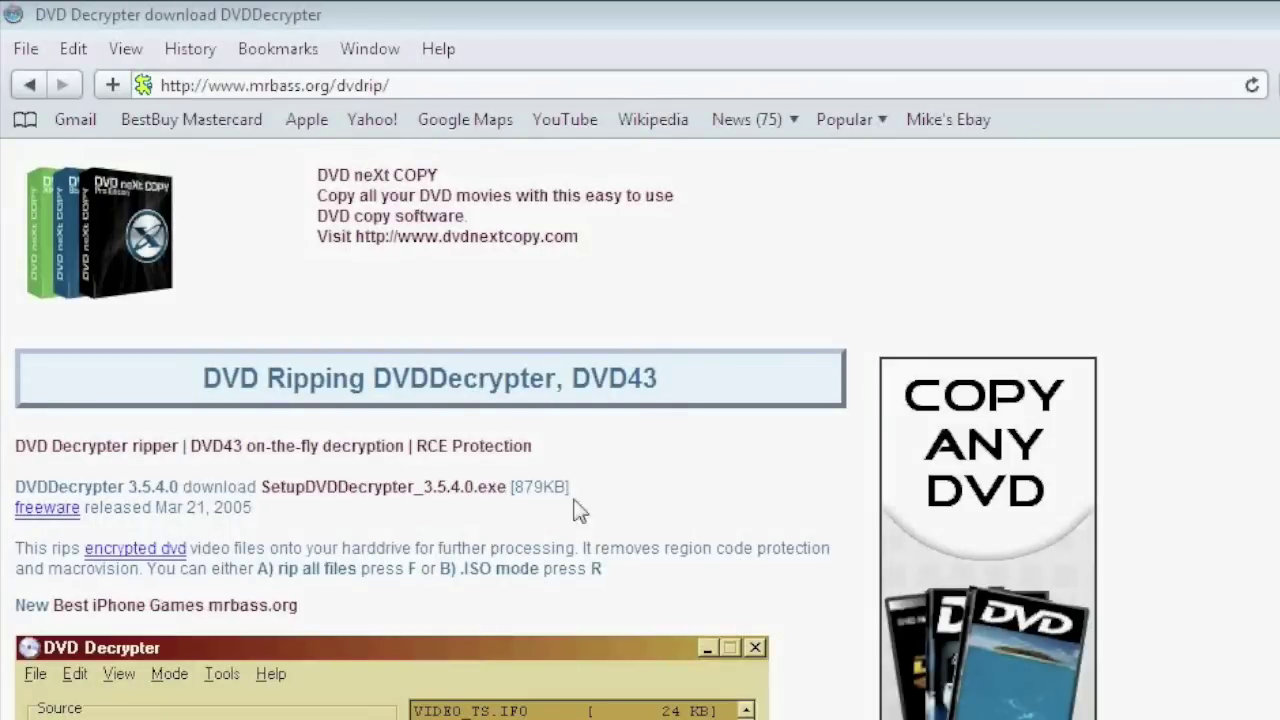
Download the SetupDVDDecrypter_3.5.4.0.exe installer and launch DVD Decrypter from the desktop.
left_click(490, 486)
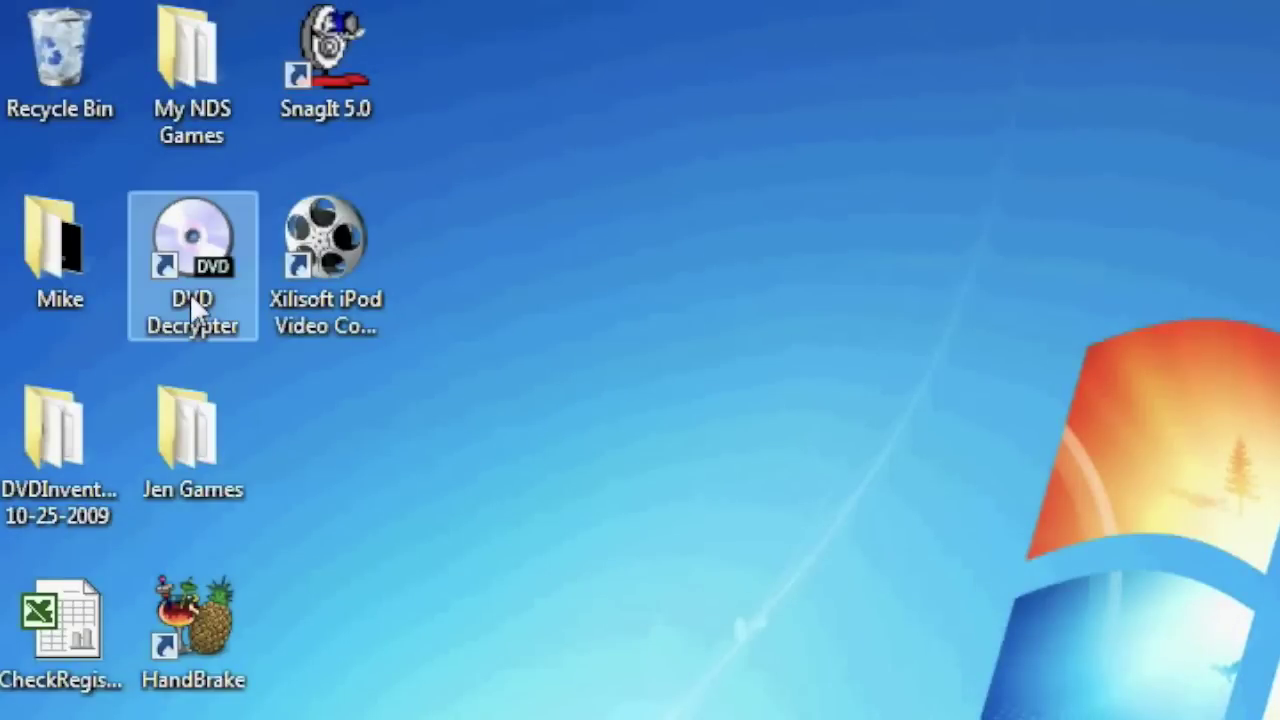
double_click(190, 302)
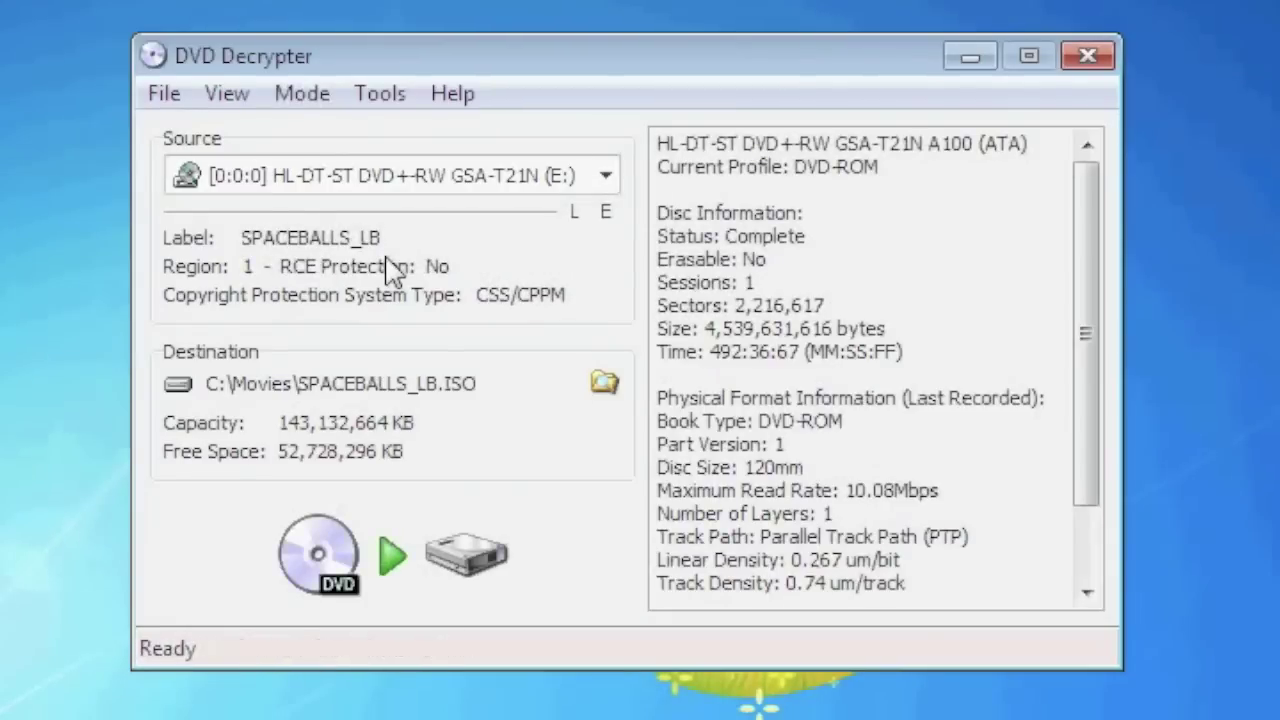
Set DVD Decrypter's mode to ISO Read.
left_click(320, 100)
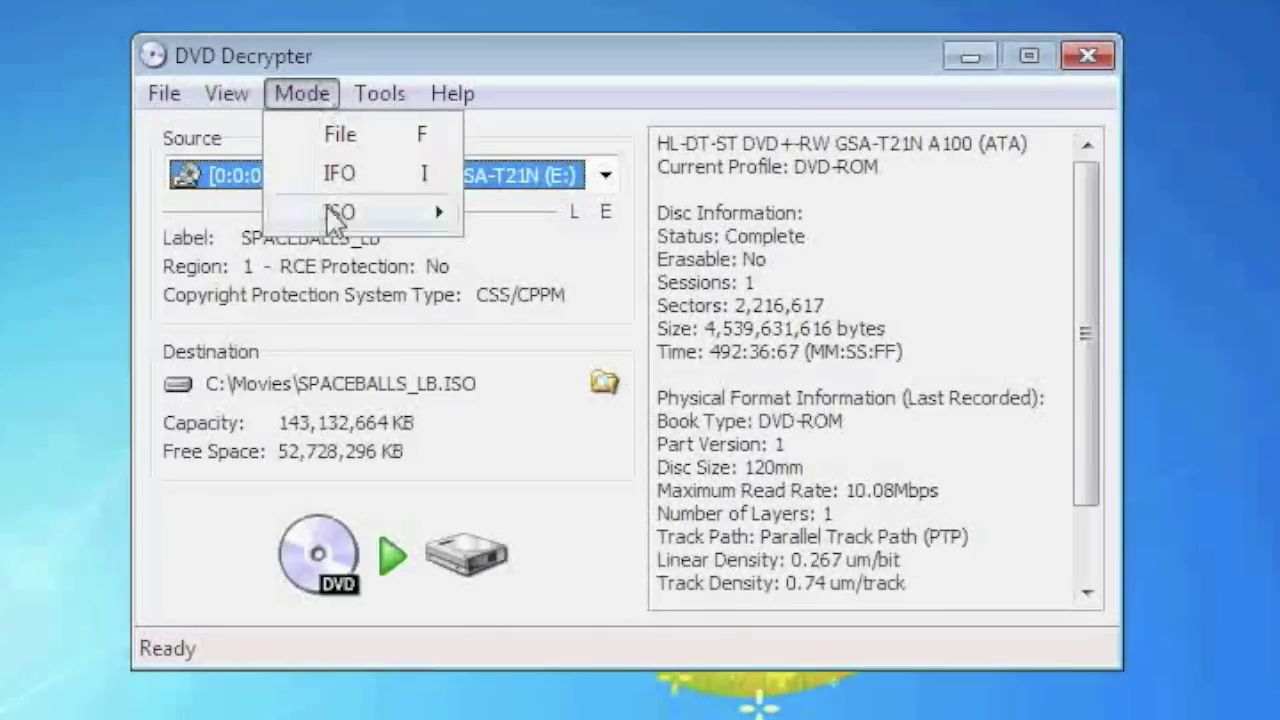
mouse_move(405, 214)
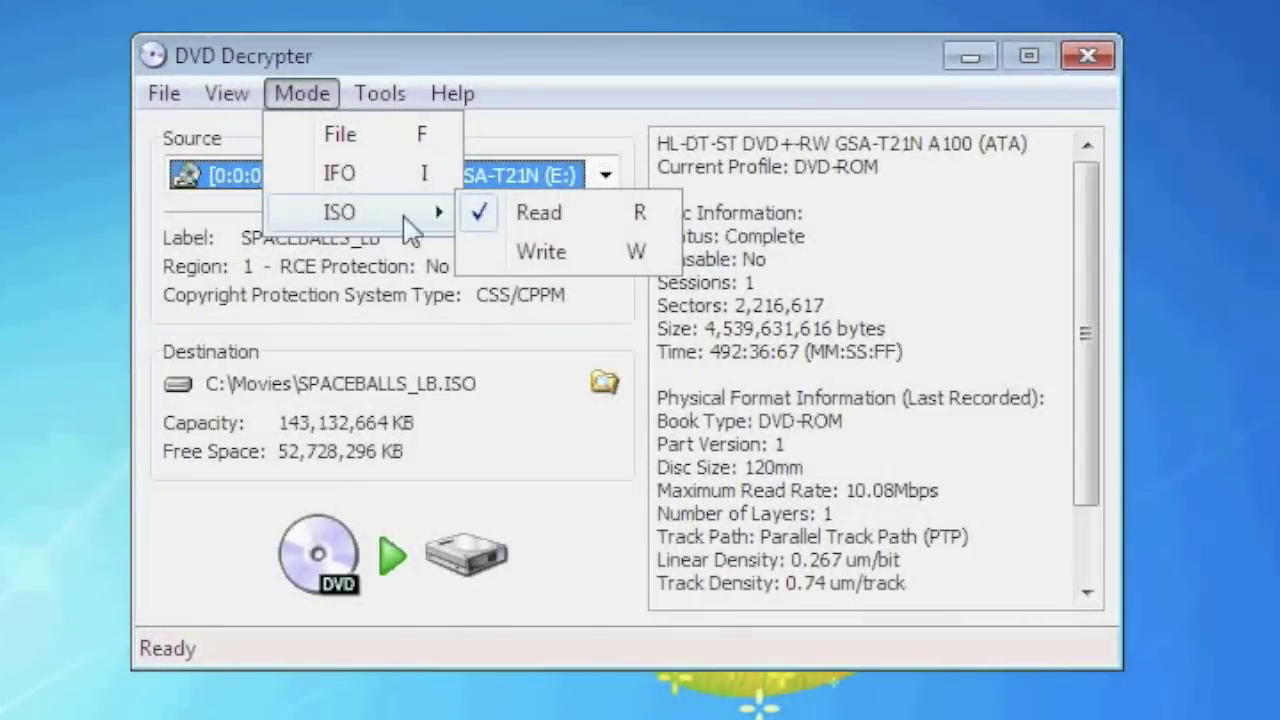
left_click(527, 231)
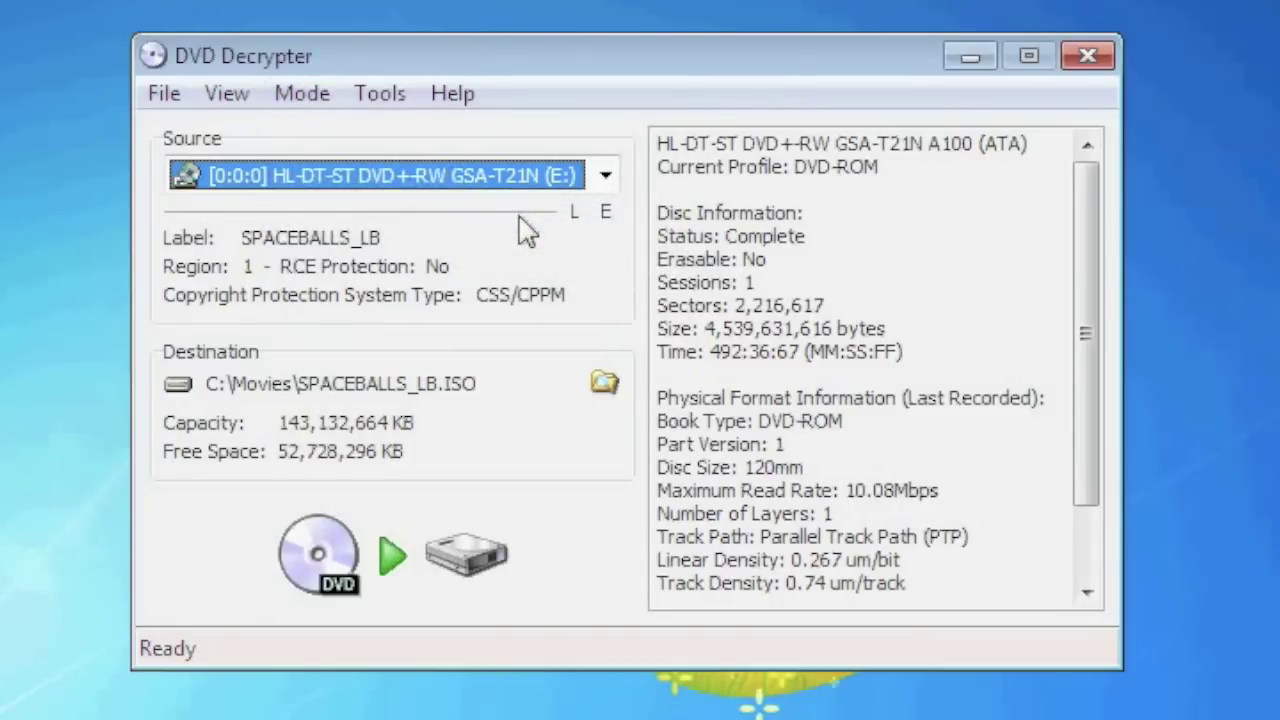
Check the disc size, rip the disc to C:\Movies\SPACEBALLS_LB.ISO, and close DVD Decrypter.
left_click_drag(704, 330, 888, 338)
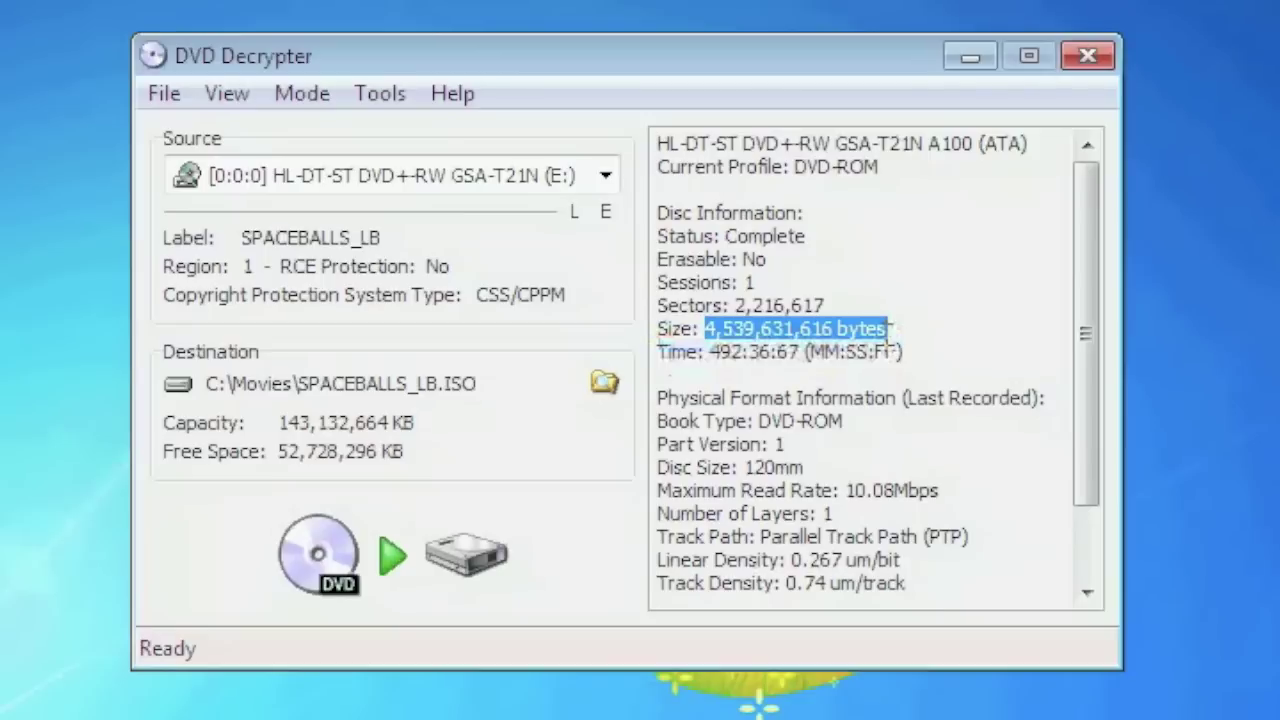
left_click(432, 543)
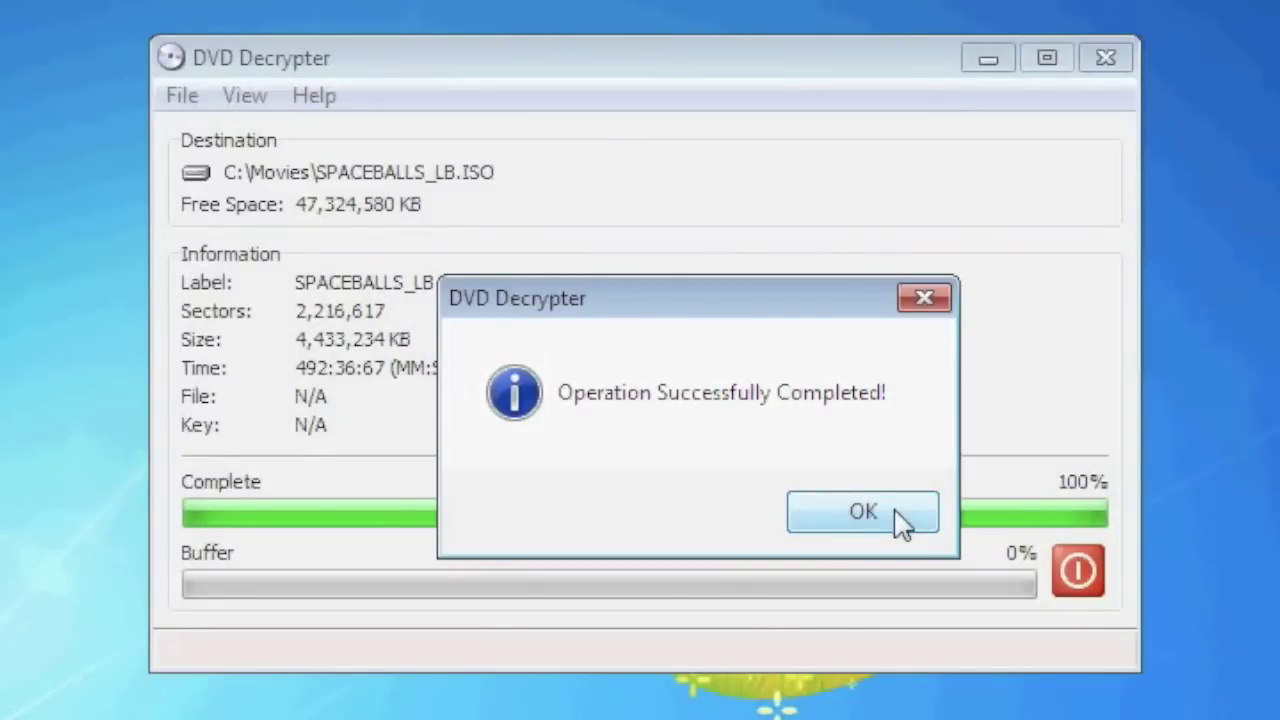
left_click(900, 520)
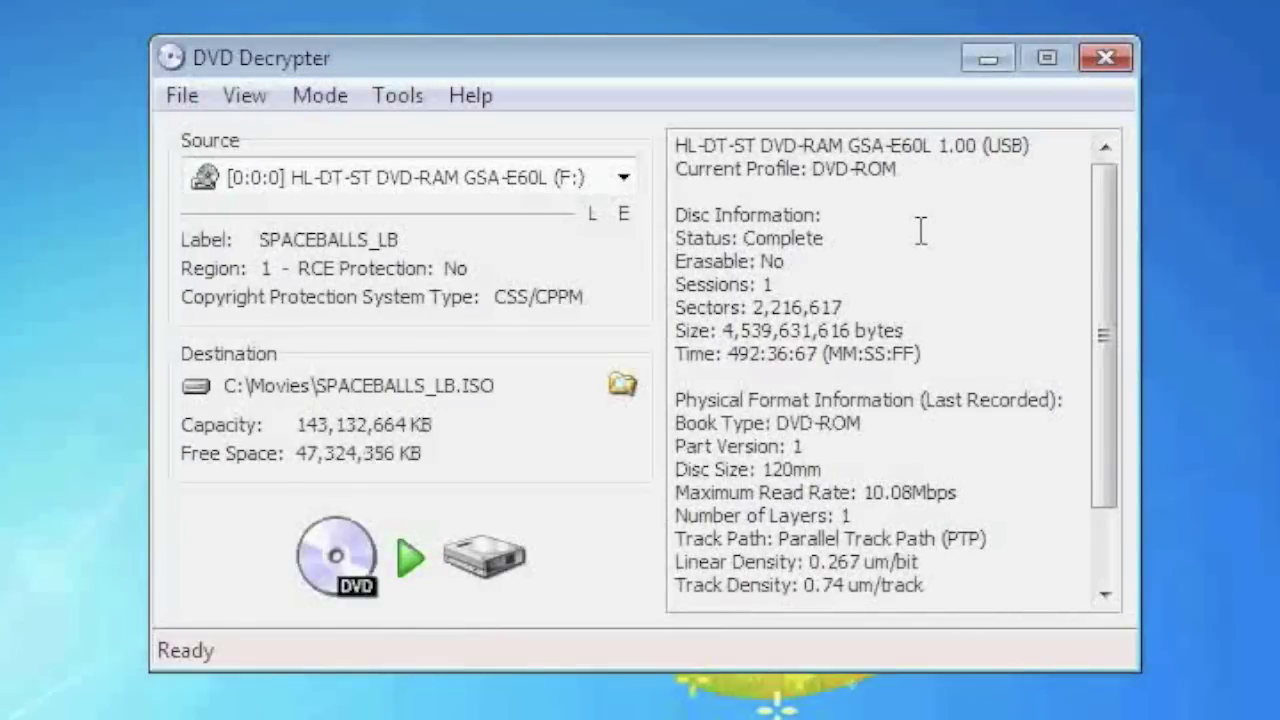
left_click(1094, 70)
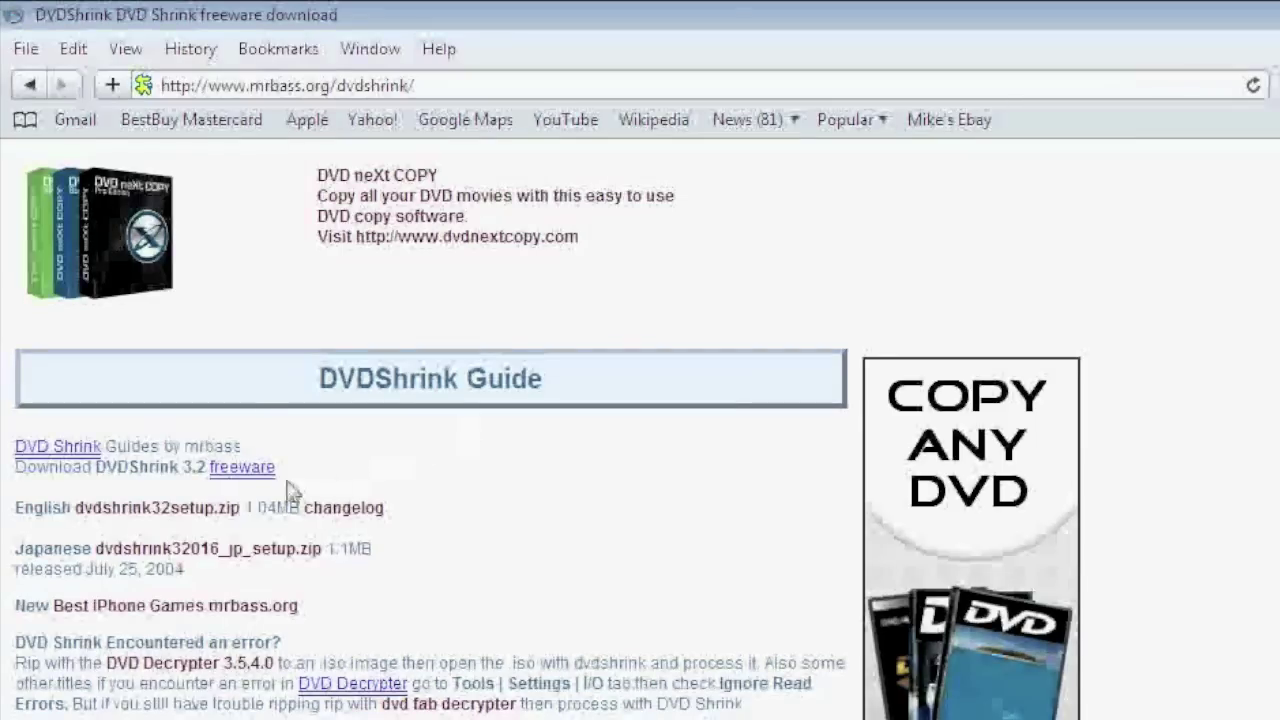
Download the English dvdshrink32setup.zip and launch DVD Shrink 3.2 from the desktop.
left_click(201, 513)
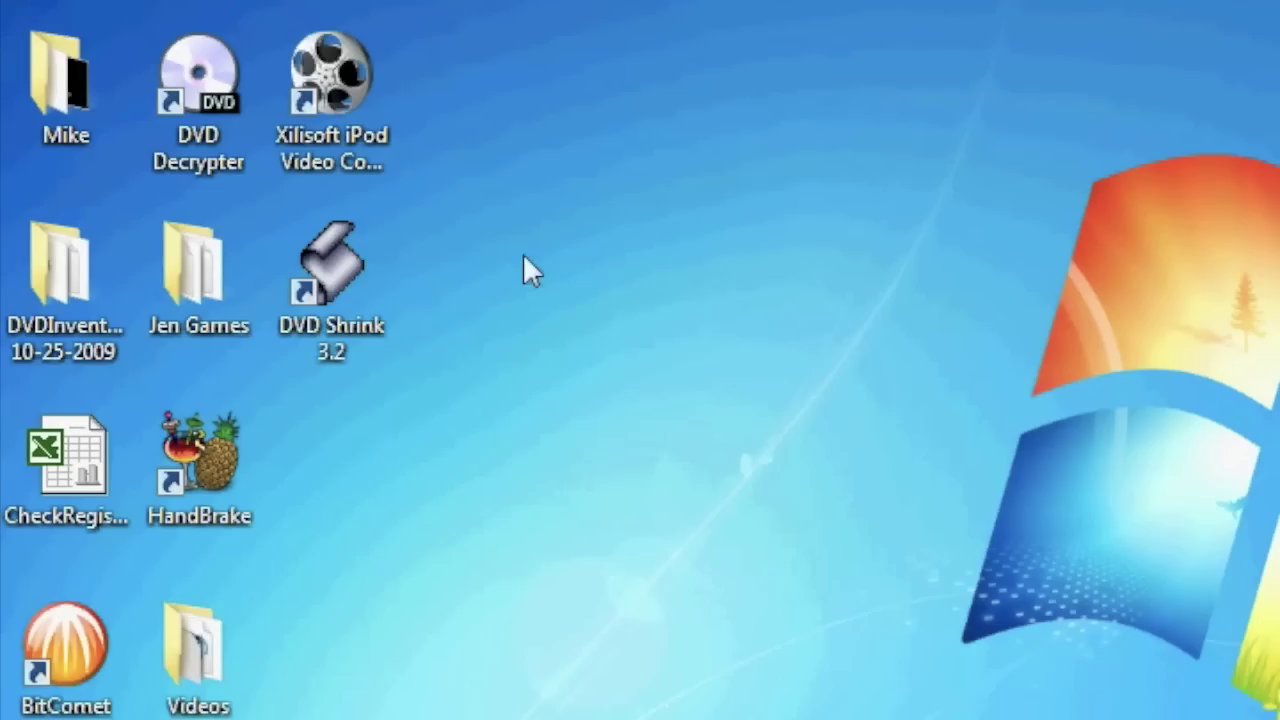
double_click(330, 290)
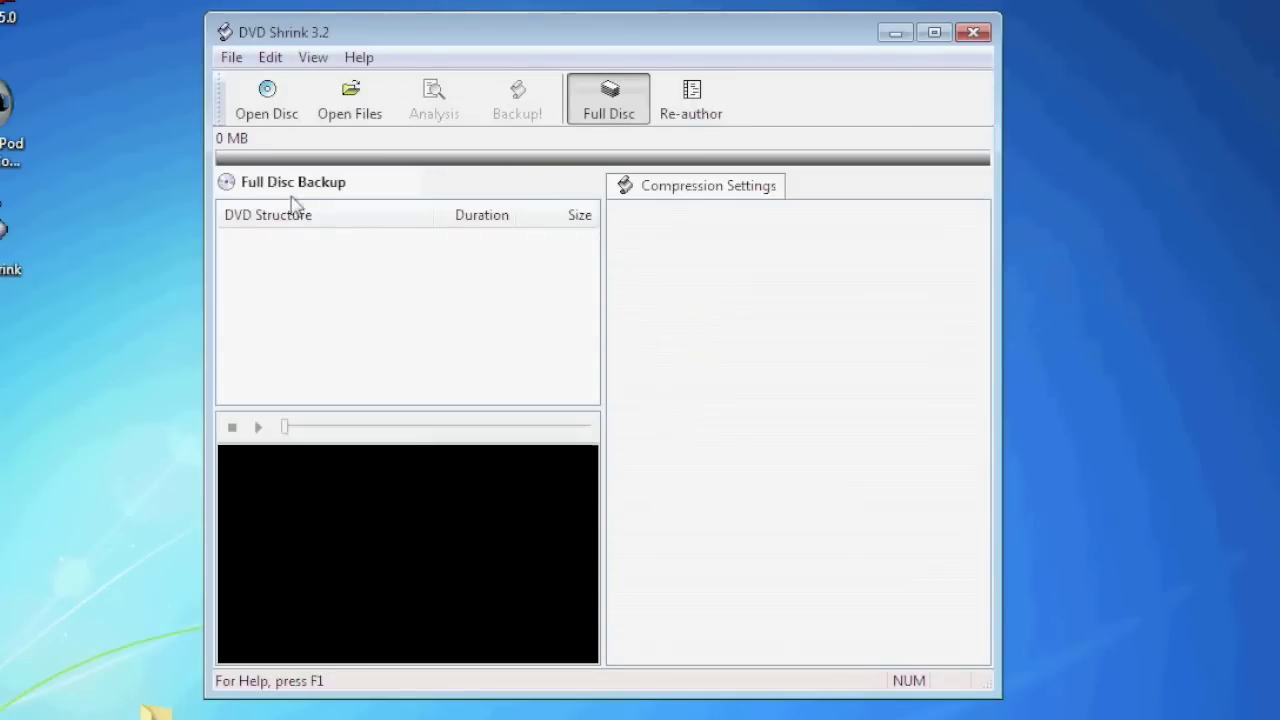
Open the disc image SPACEBALLS_LB.ISO from the Movies folder on the C: drive.
left_click(233, 60)
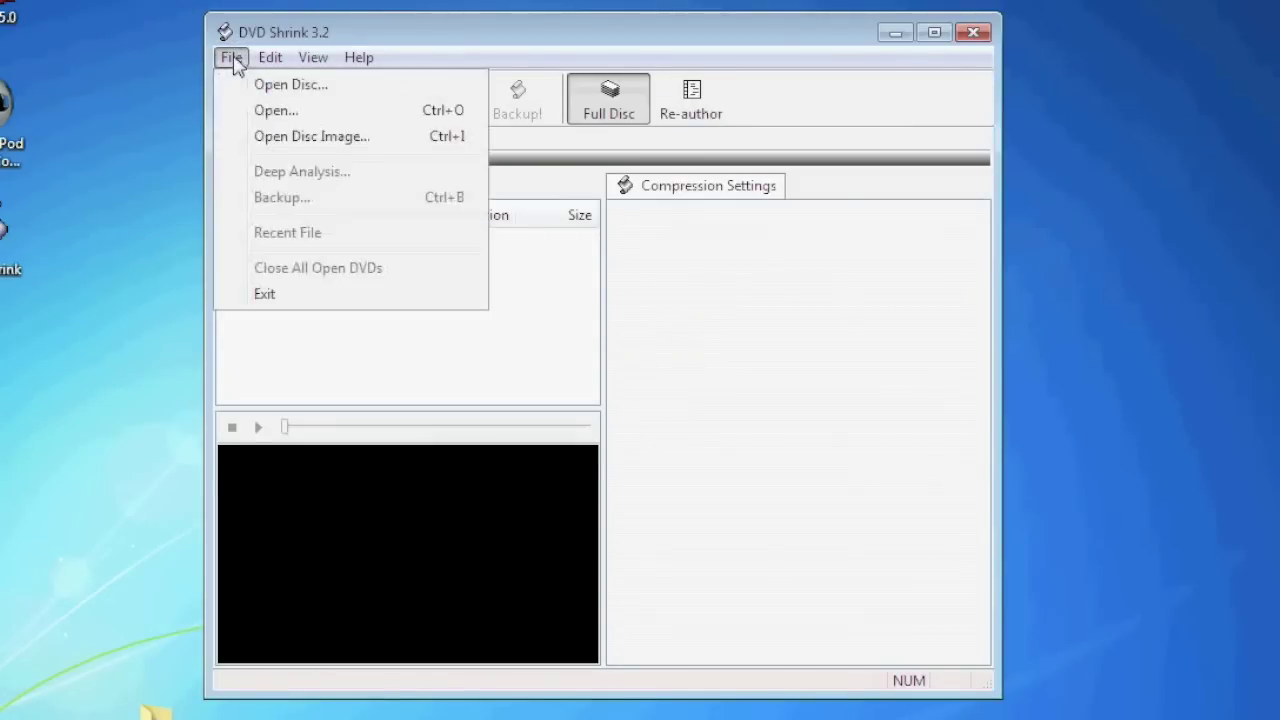
left_click(262, 145)
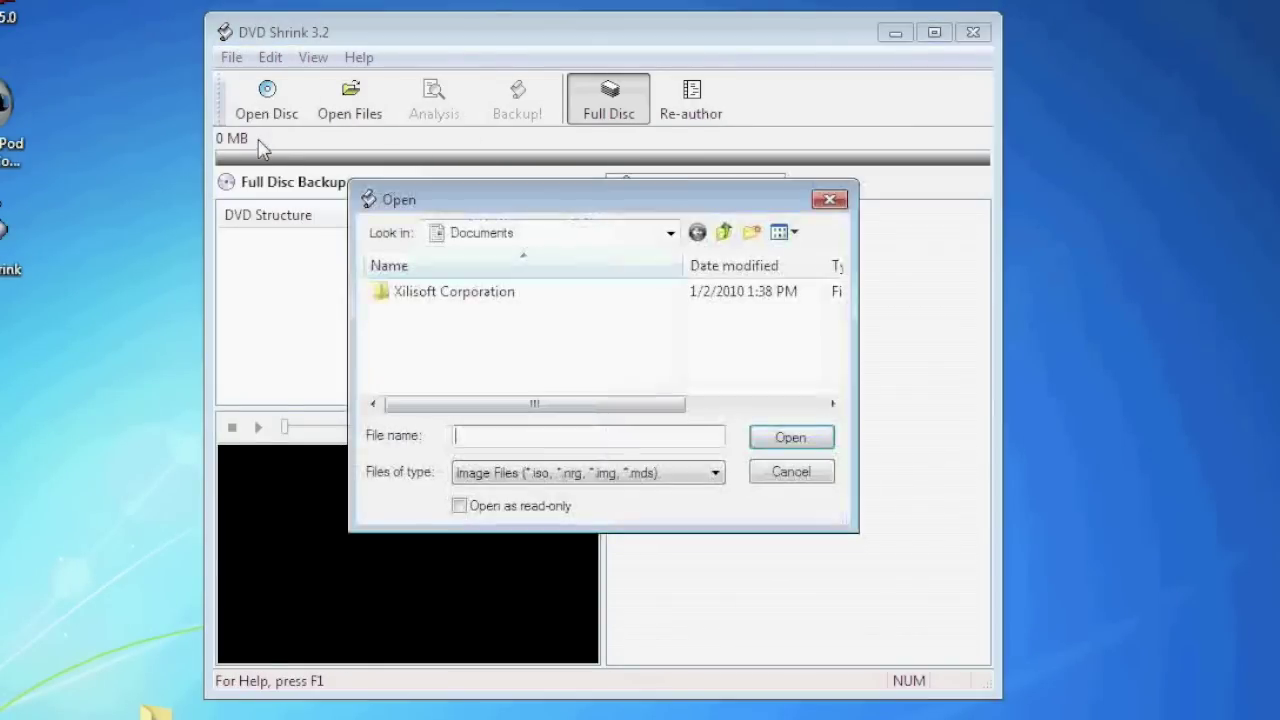
left_click(598, 233)
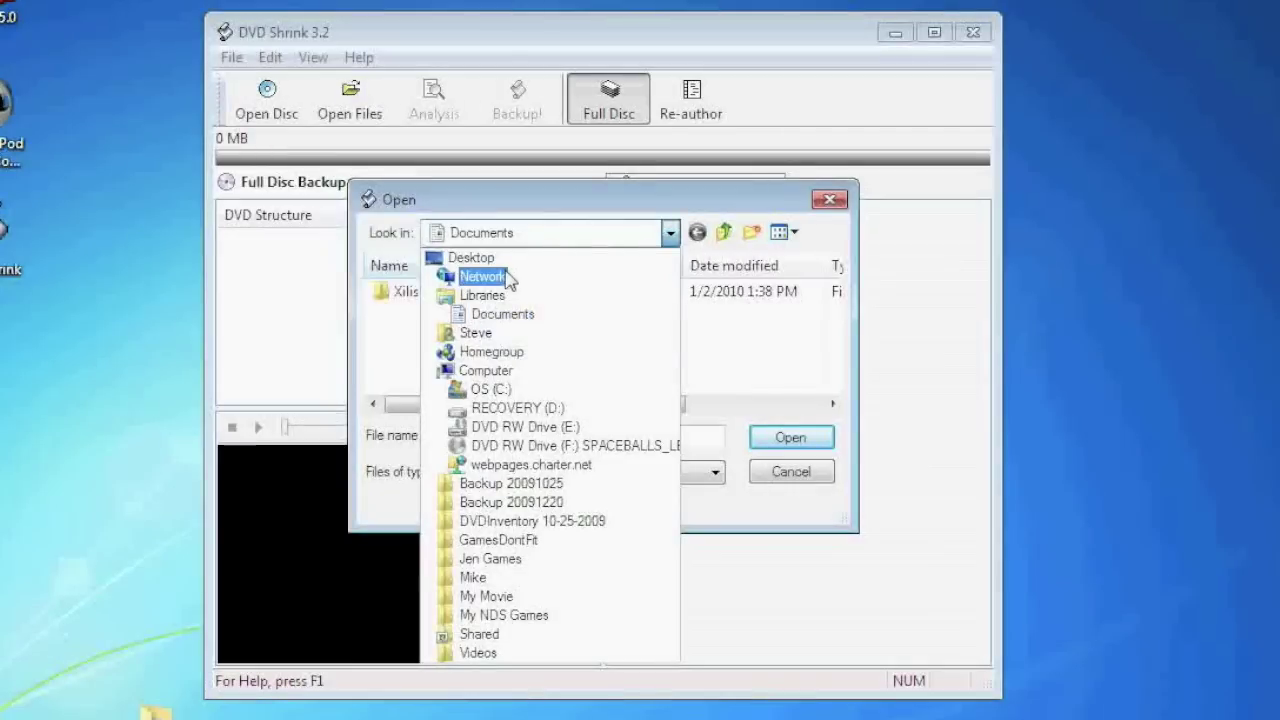
left_click(500, 390)
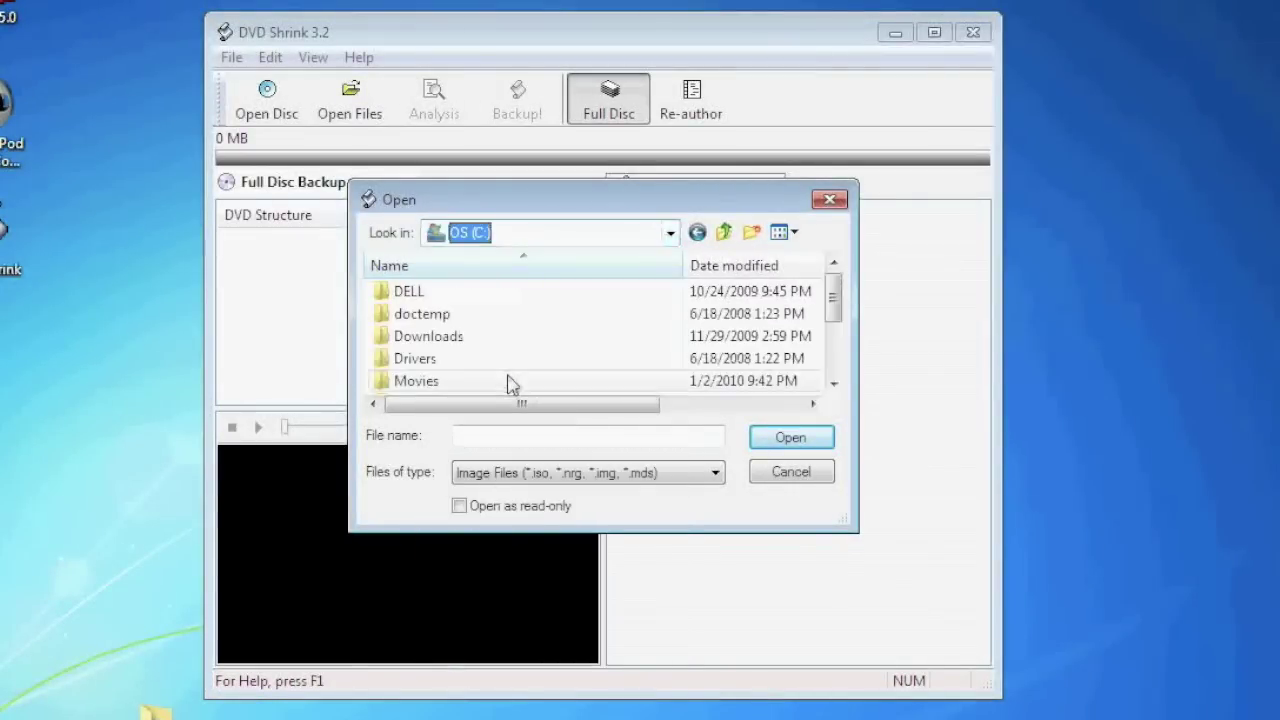
double_click(420, 382)
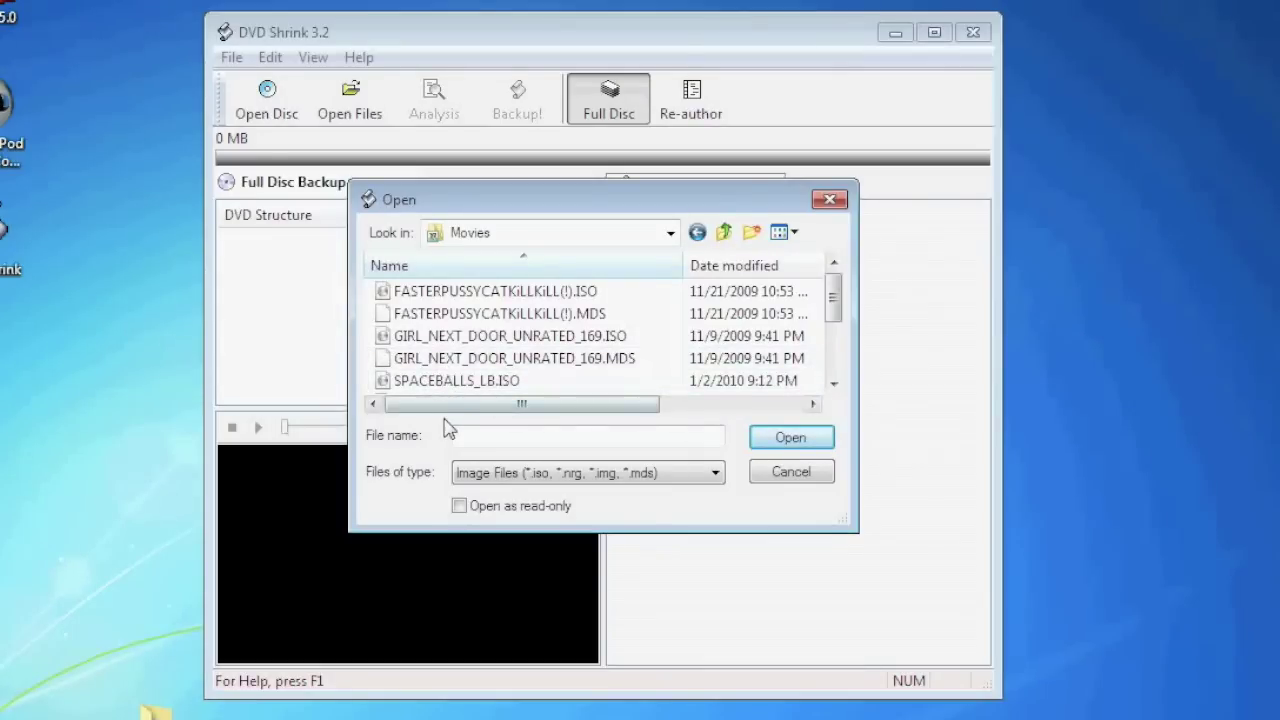
double_click(450, 381)
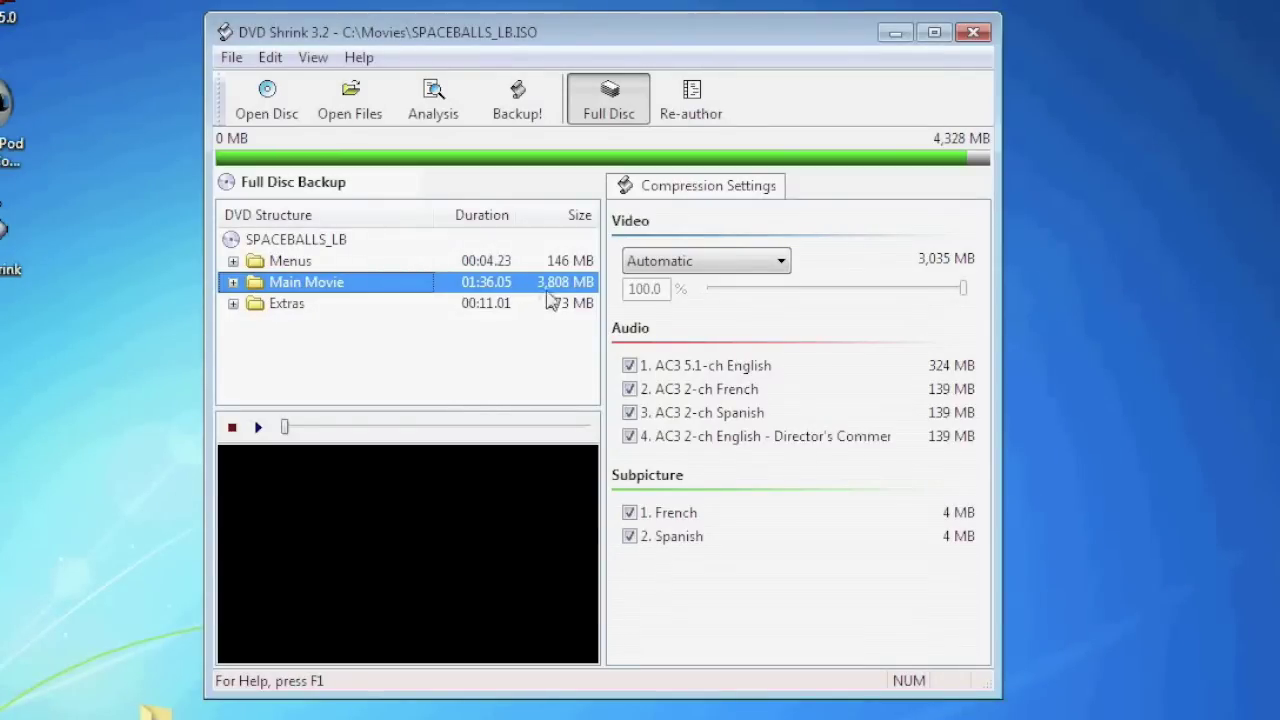
Switch to Re-author mode and add the main movie, Title 1, to the DVD compilation.
left_click(689, 102)
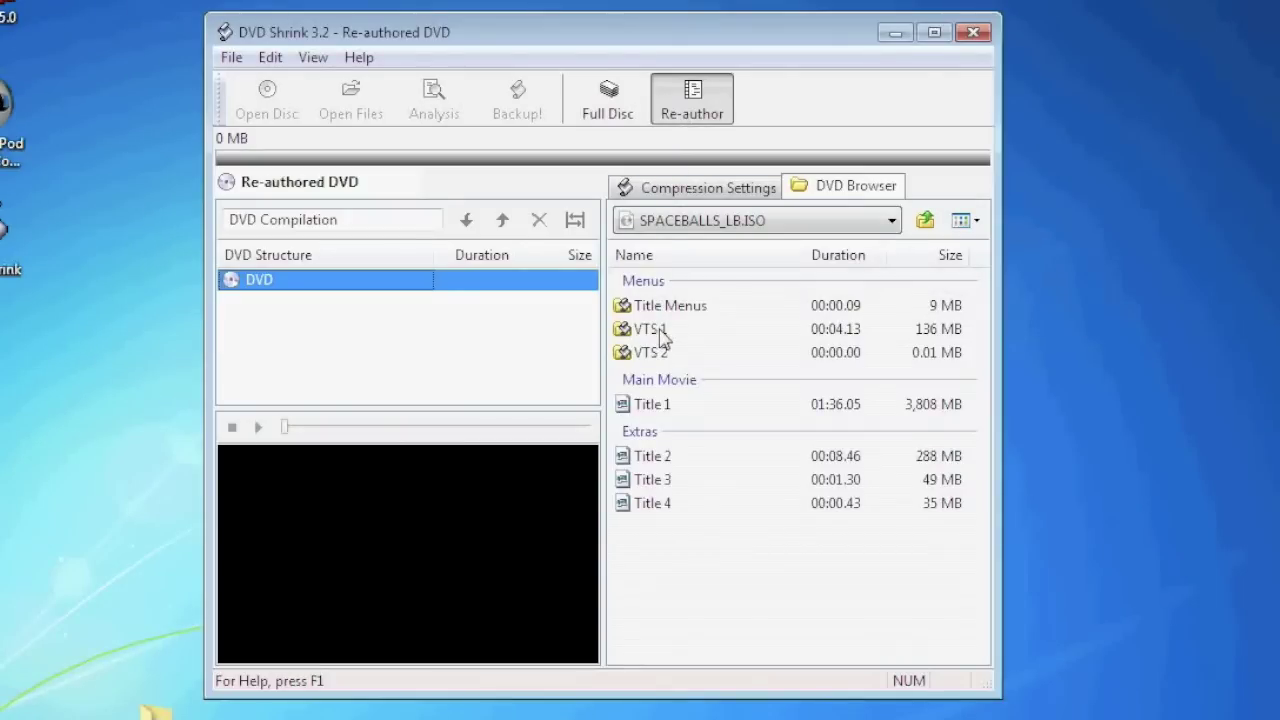
left_click(650, 410)
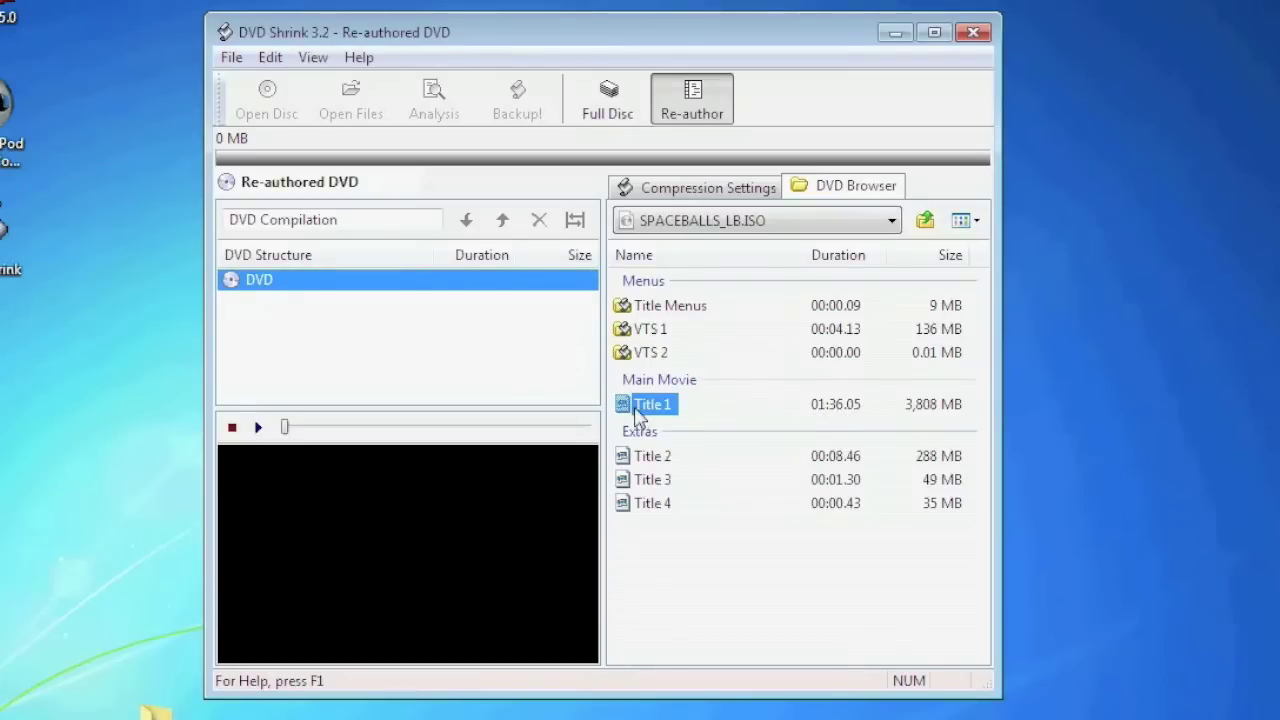
left_click_drag(634, 418, 475, 362)
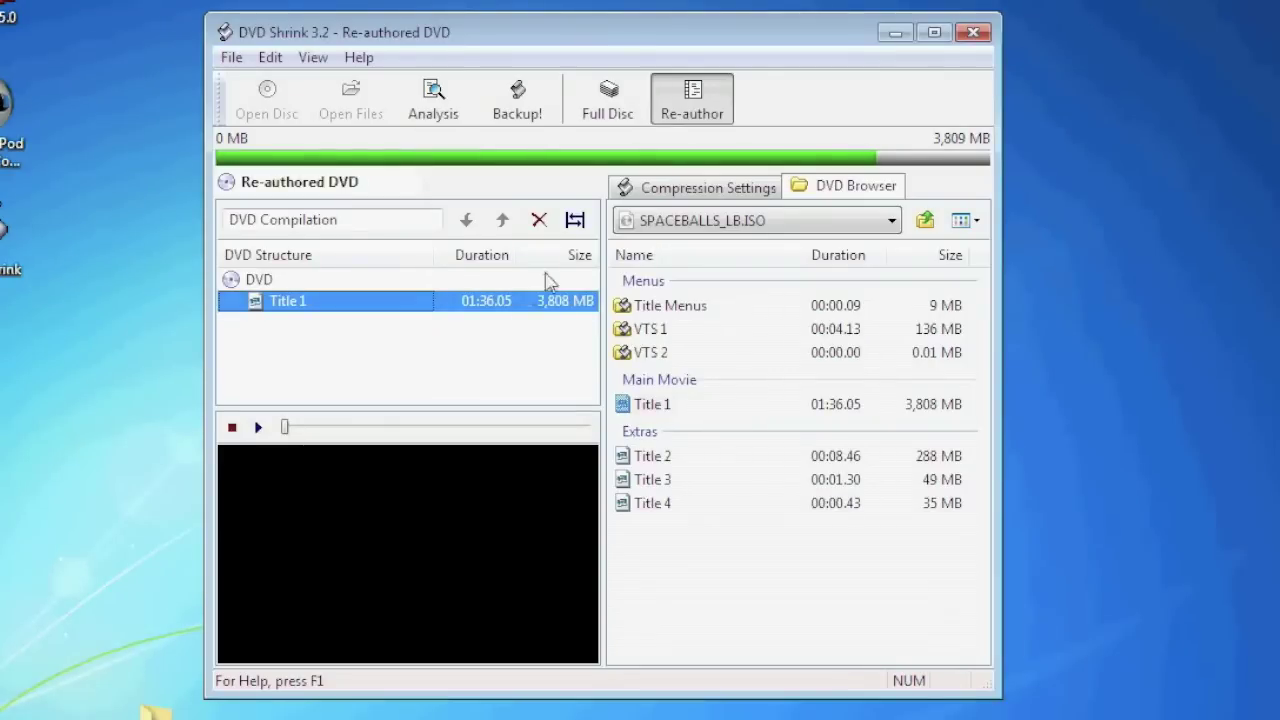
Exclude the French and Spanish audio tracks and both subpicture tracks from Title 1.
left_click(673, 190)
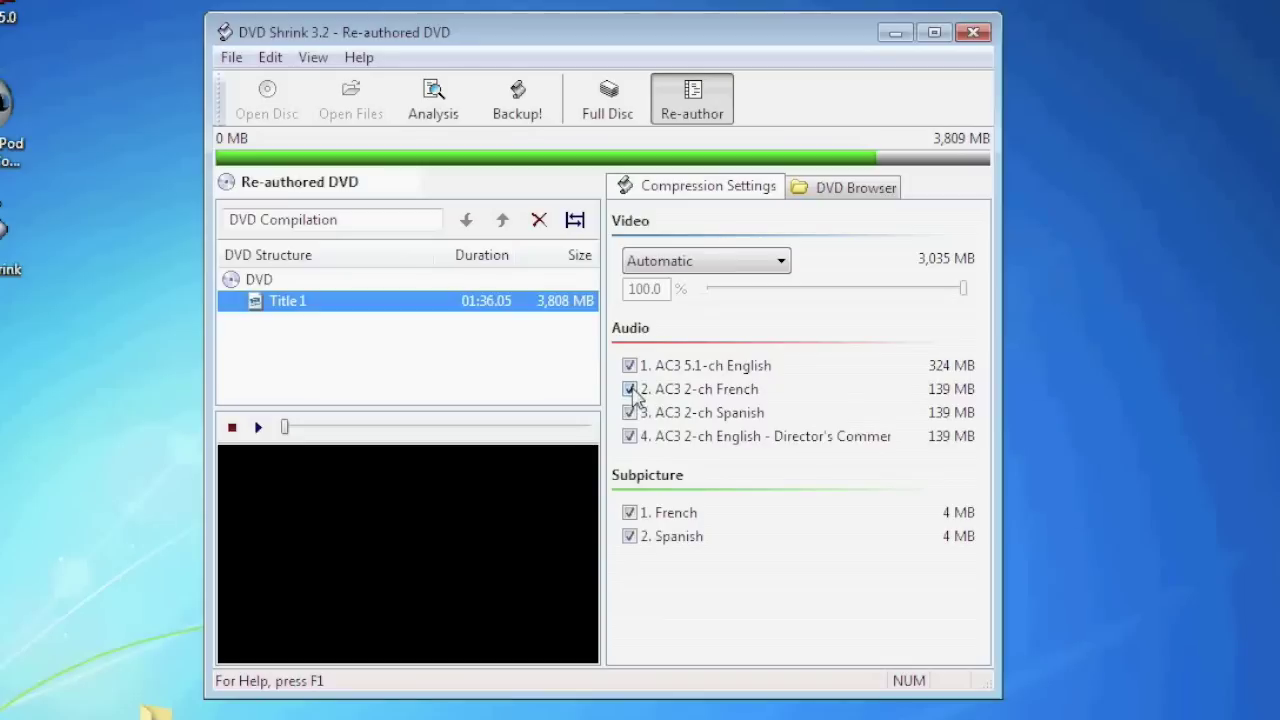
left_click(628, 390)
left_click(630, 412)
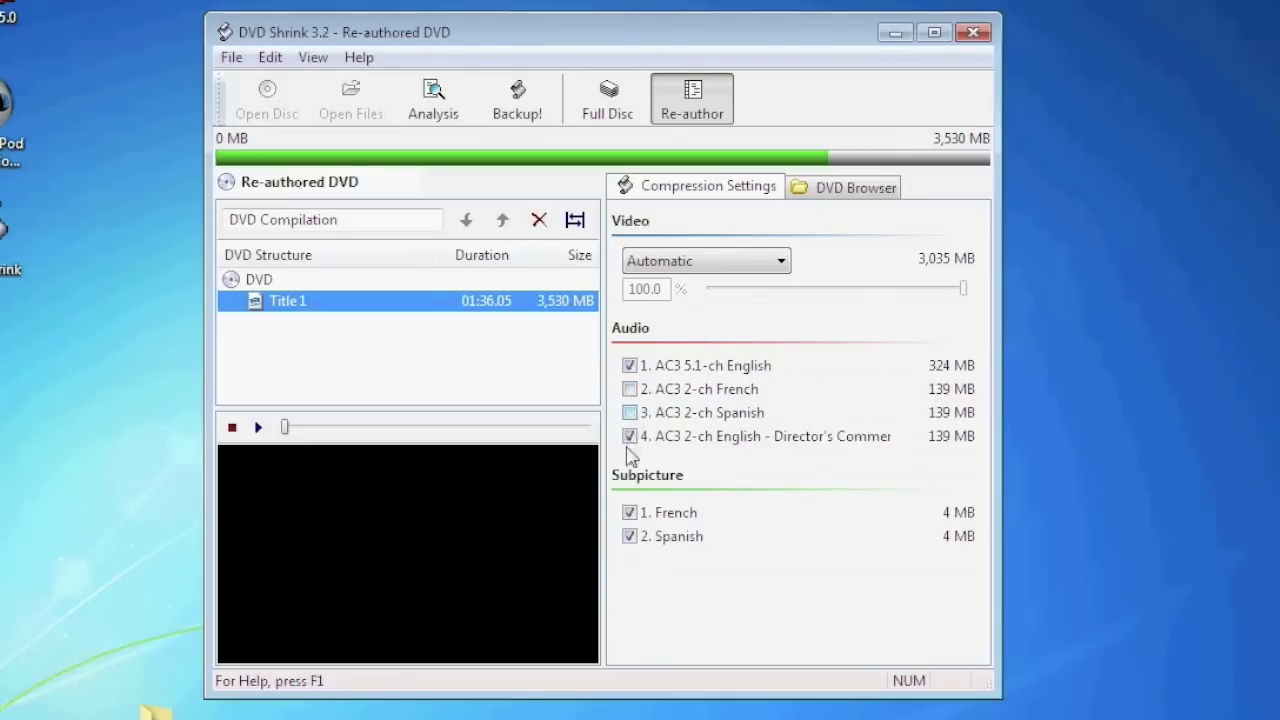
left_click(629, 515)
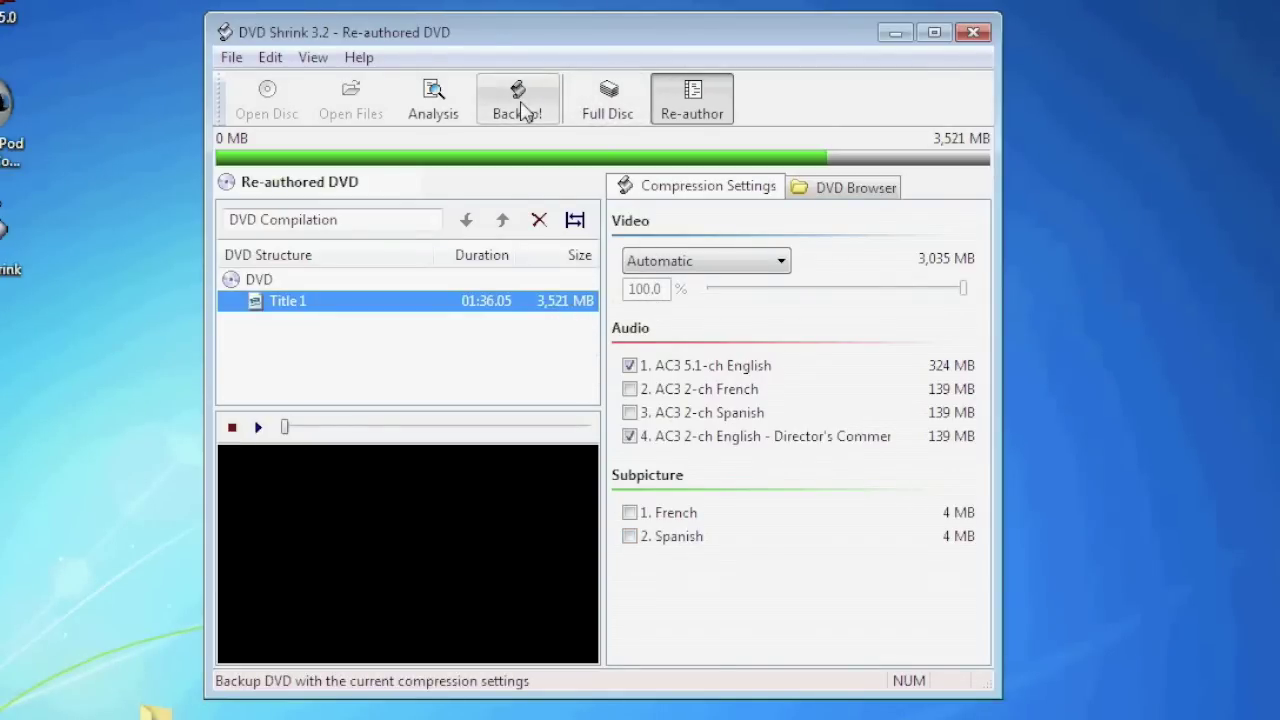
Start a backup of the compilation with ISO Image File as the backup target.
left_click(520, 108)
left_click(485, 300)
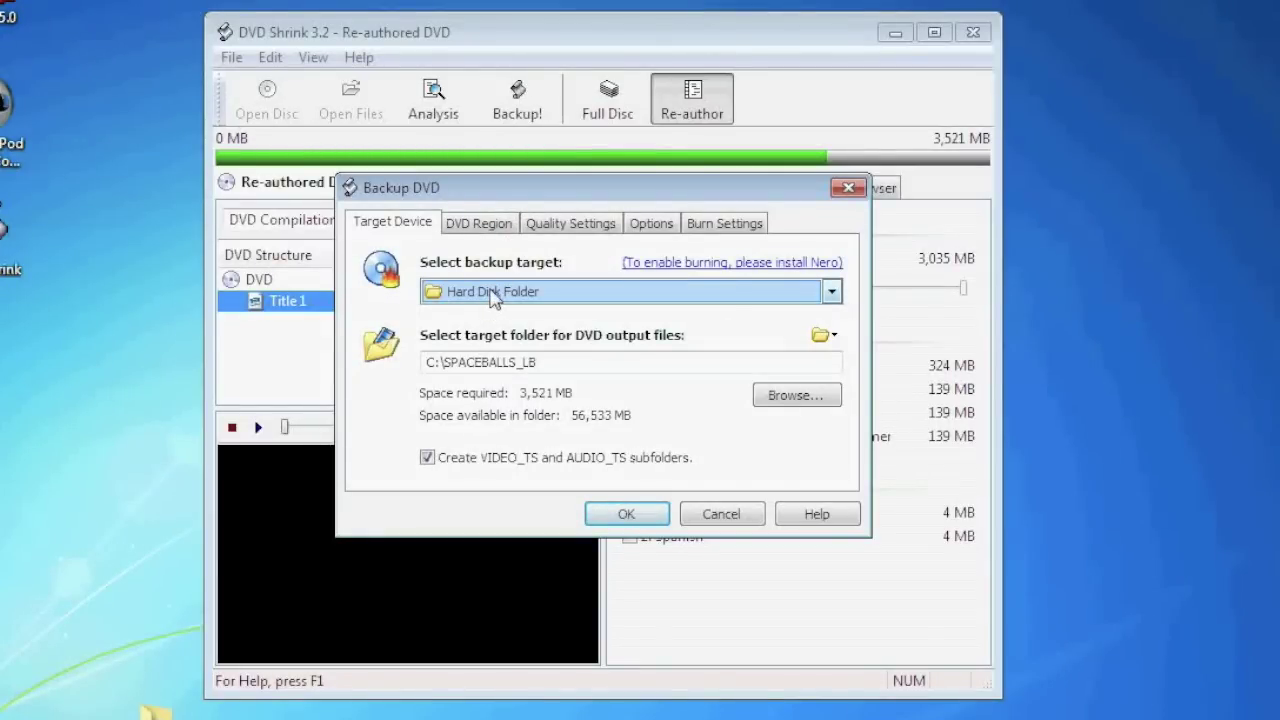
left_click(495, 300)
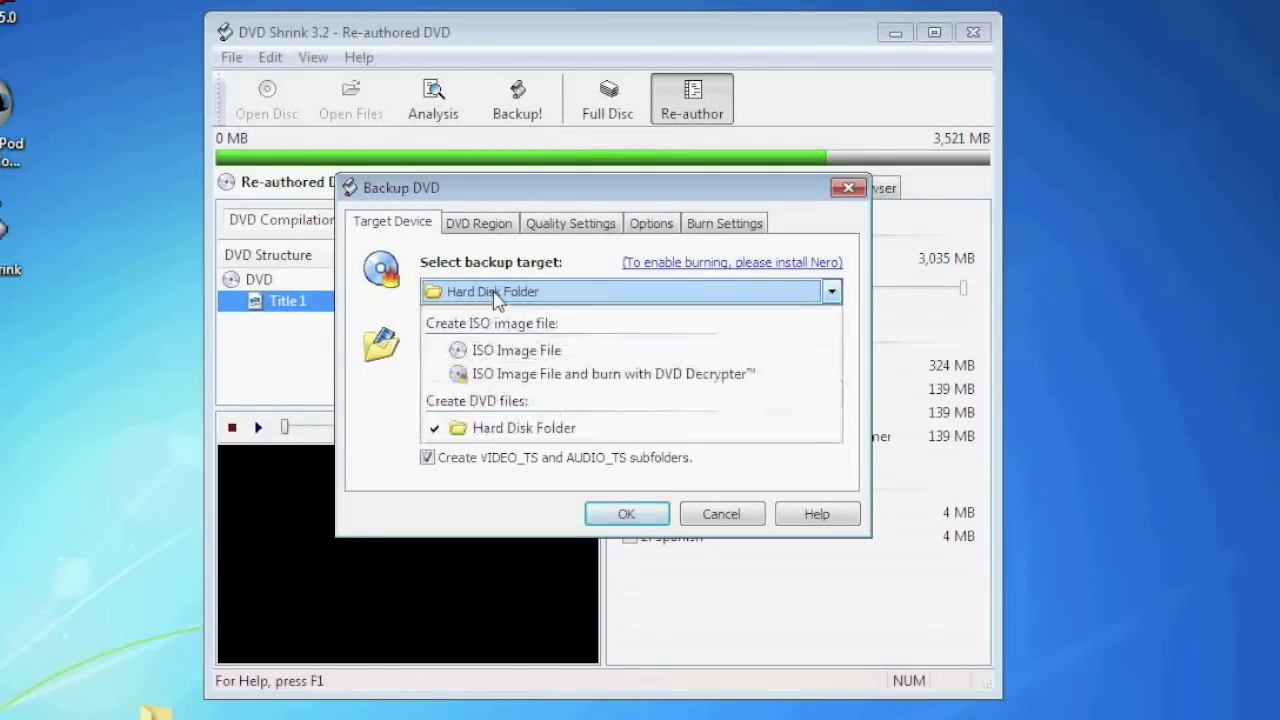
left_click(512, 352)
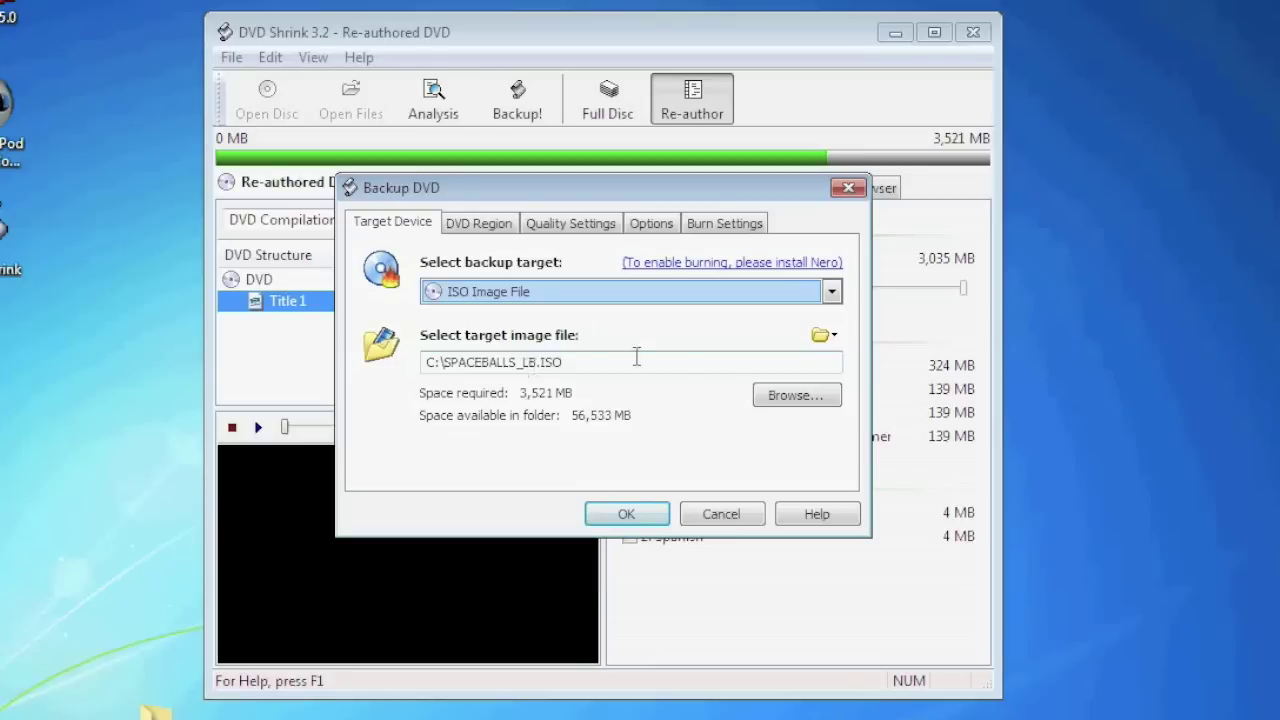
Set the target image file to SPACEBALLS_LB.ISO on the Desktop, run the backup, and dismiss the completion dialog.
left_click(785, 396)
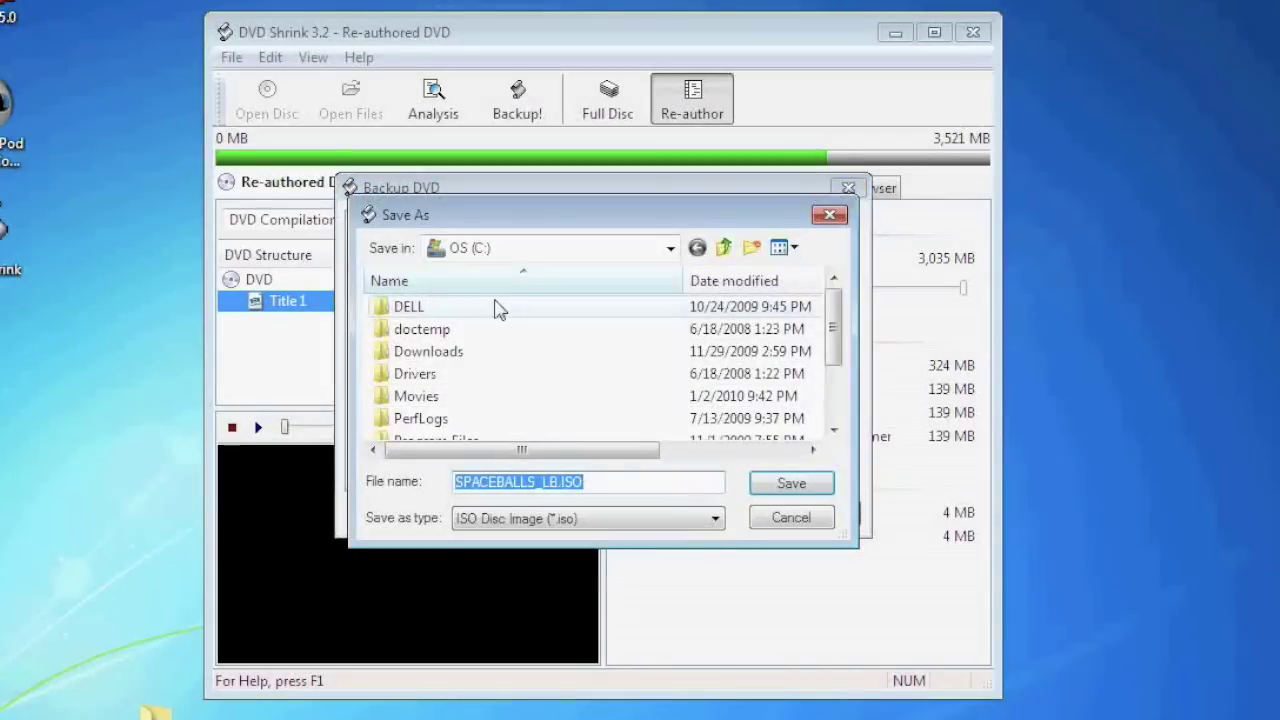
left_click(518, 250)
left_click(482, 258)
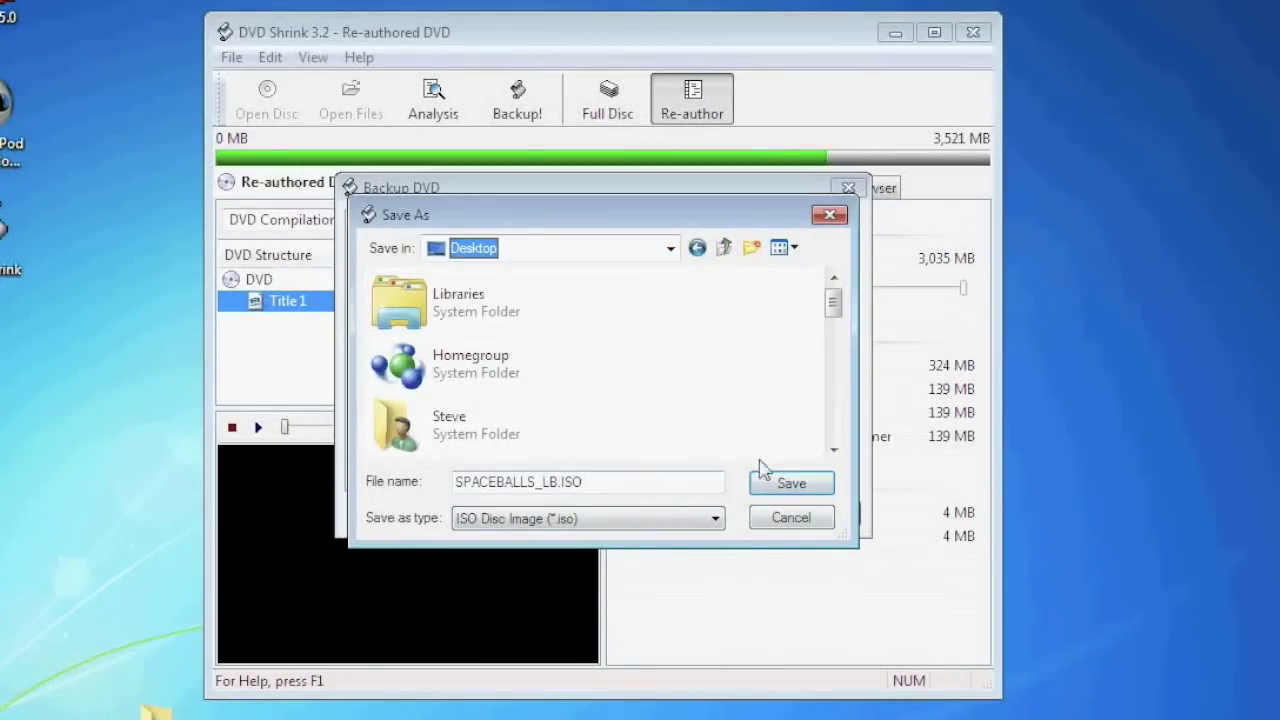
left_click(793, 484)
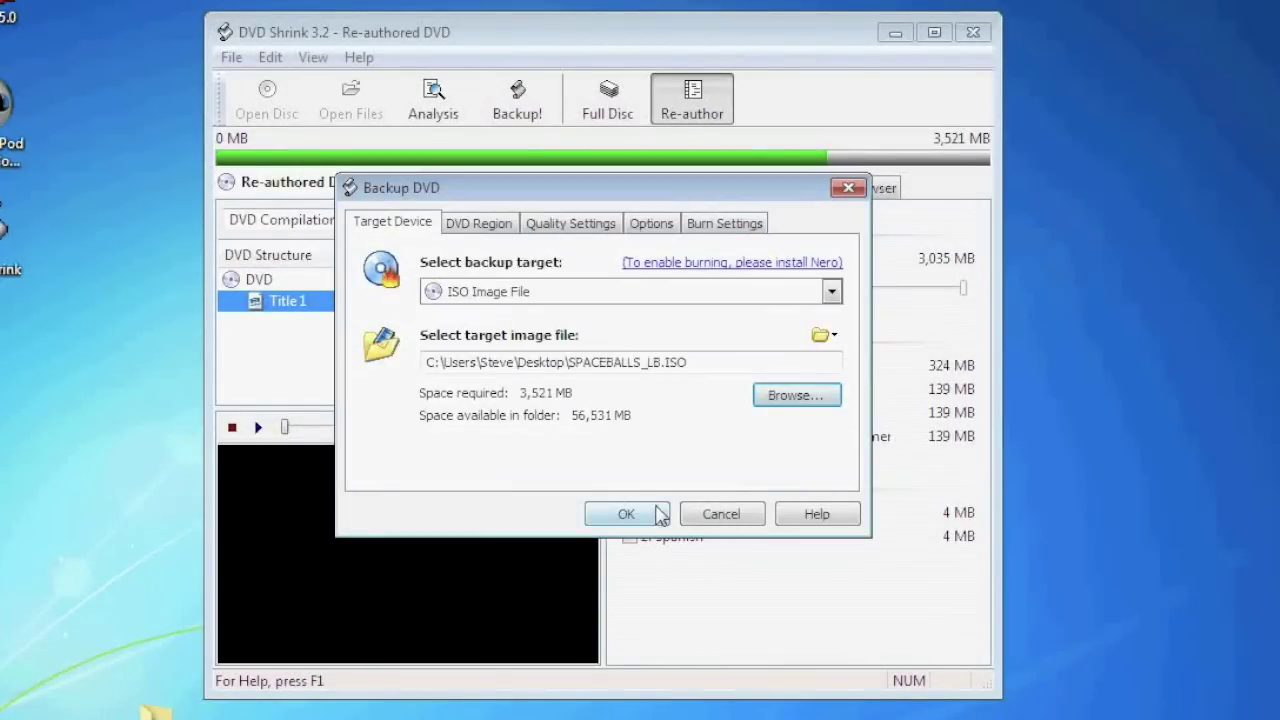
left_click(626, 514)
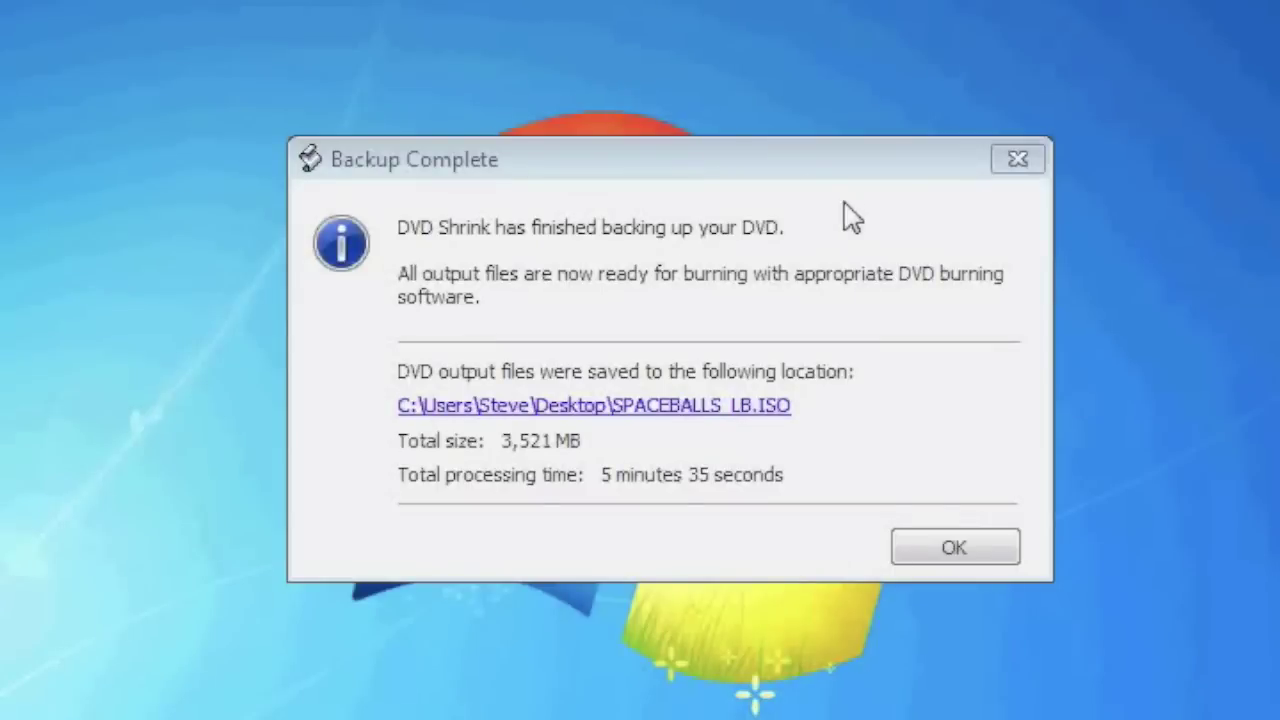
left_click(780, 178)
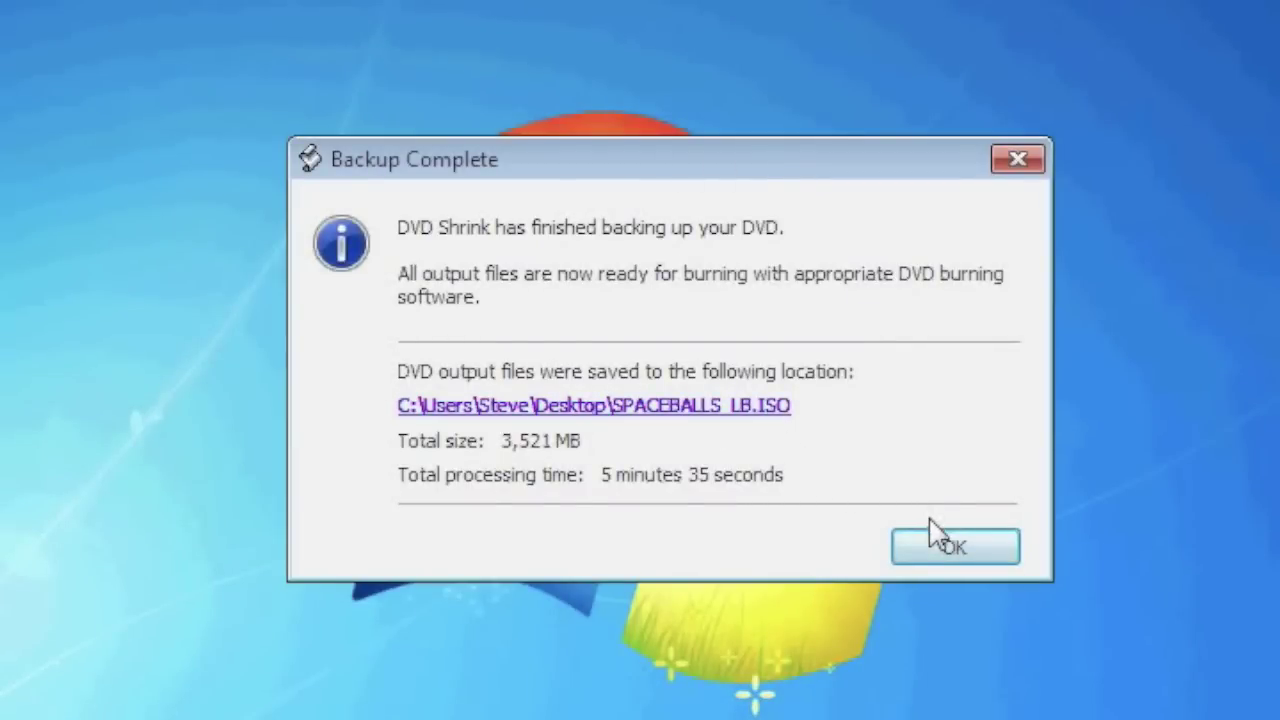
left_click(943, 549)
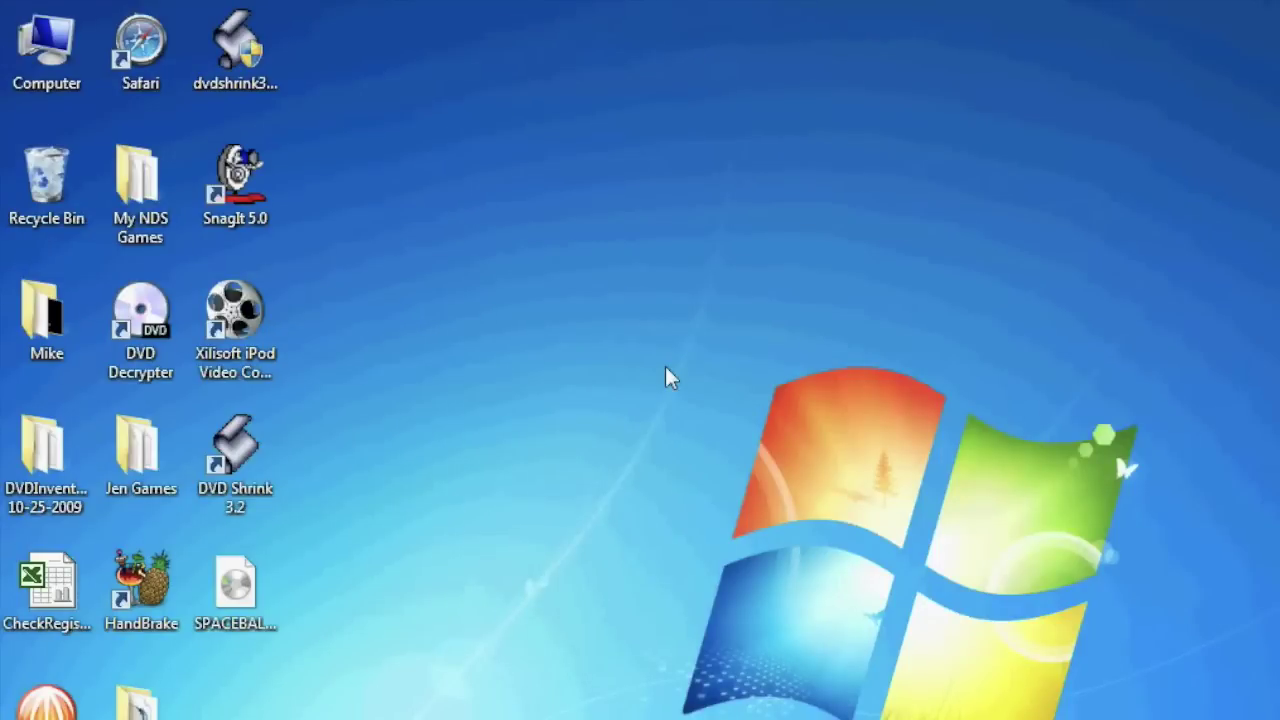
Burn the desktop image SPACEBALLS_LB.ISO to a disc in DVD R Drive (E:) with Windows Disc Image Burner.
right_click(243, 585)
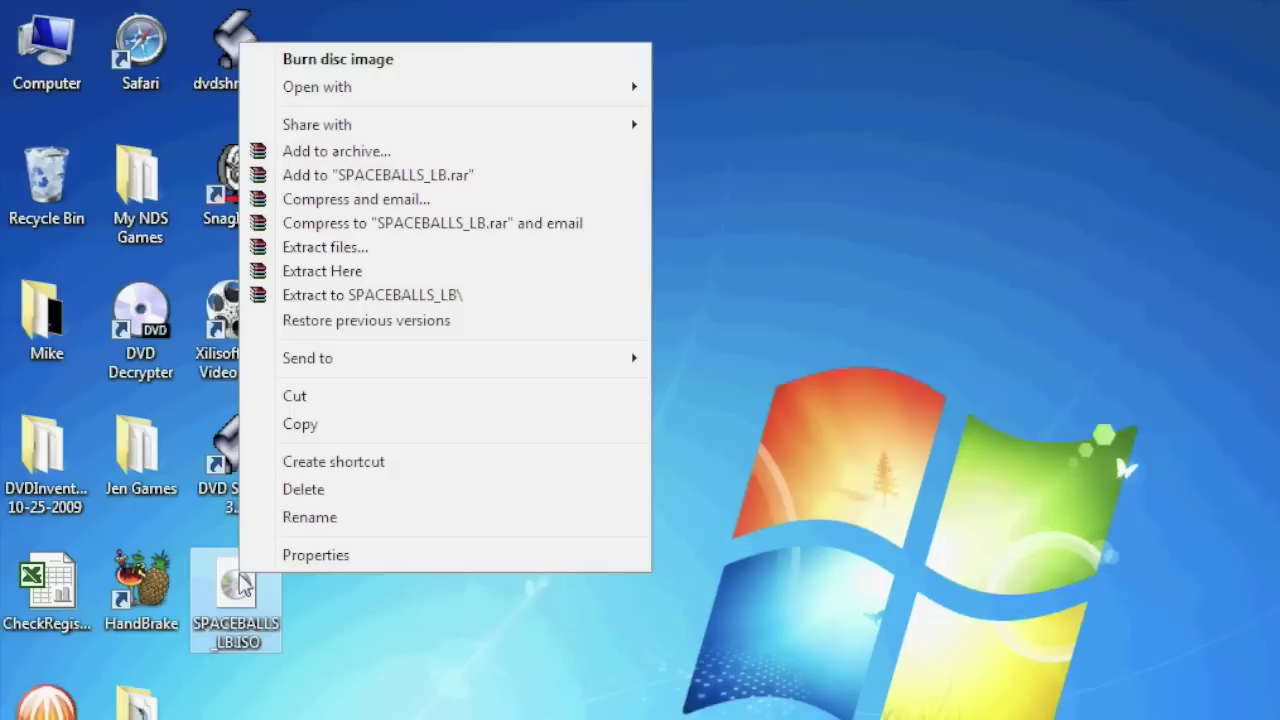
left_click(338, 60)
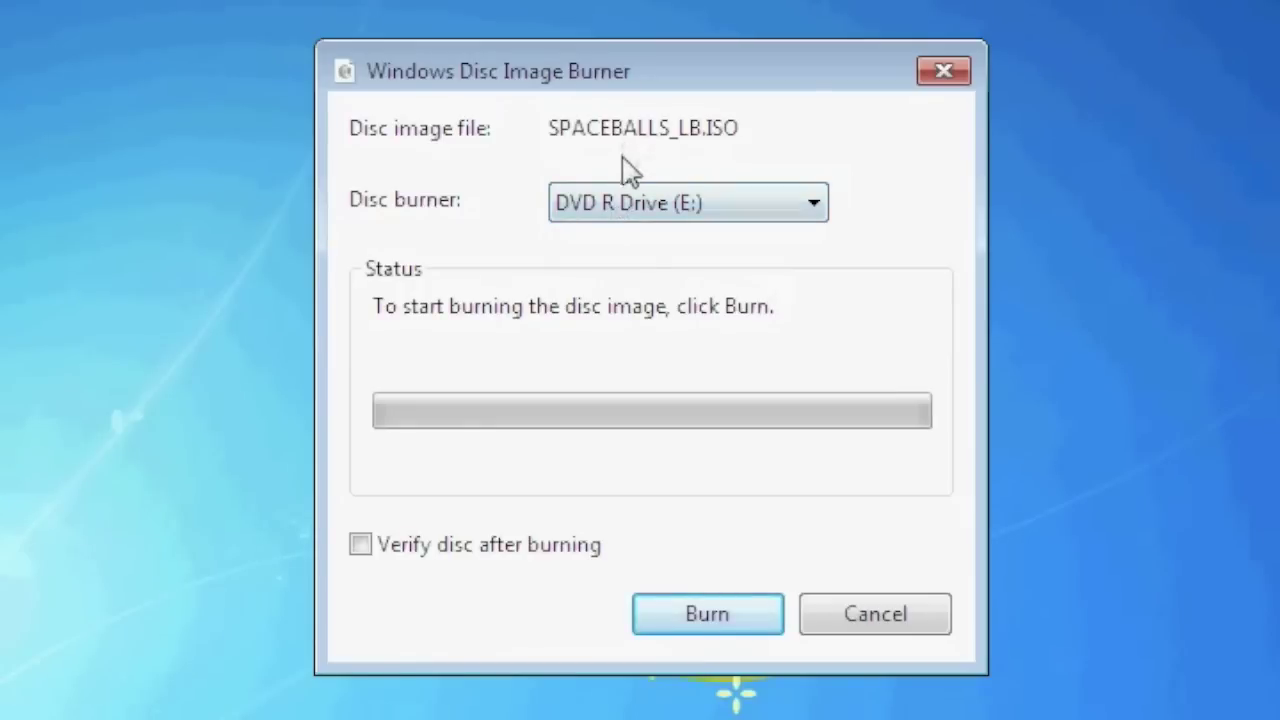
left_click(680, 614)
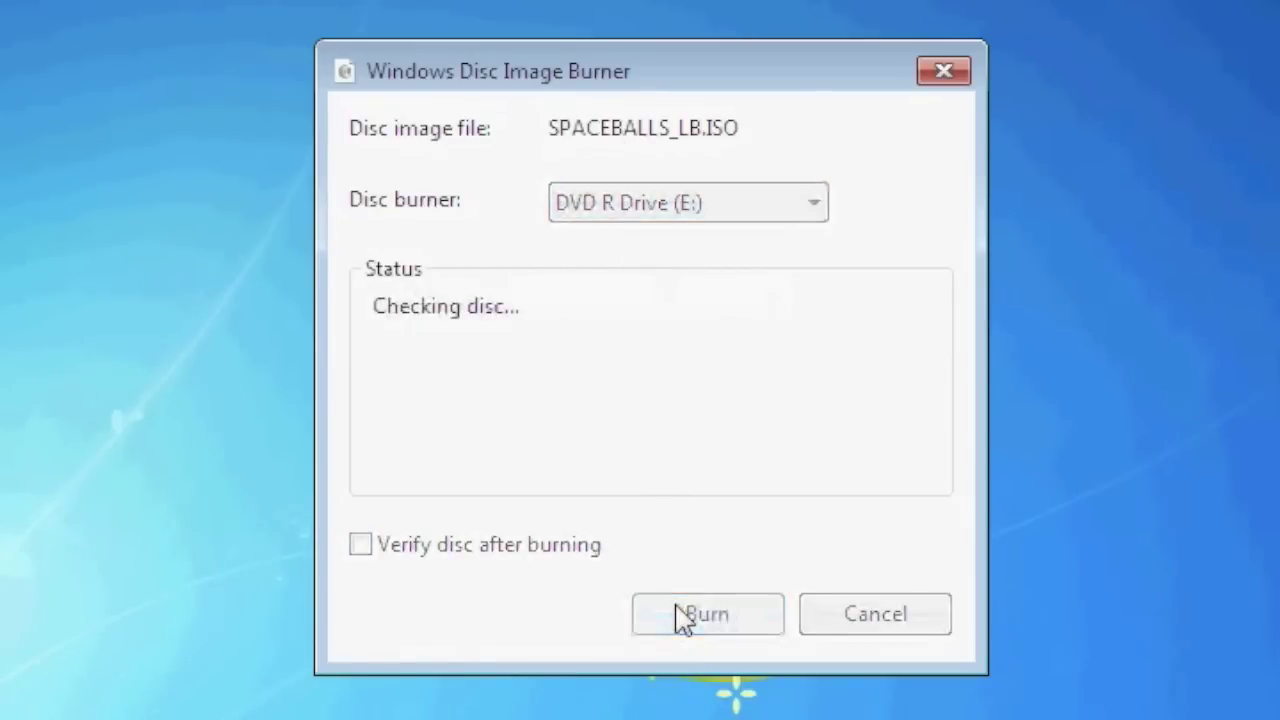